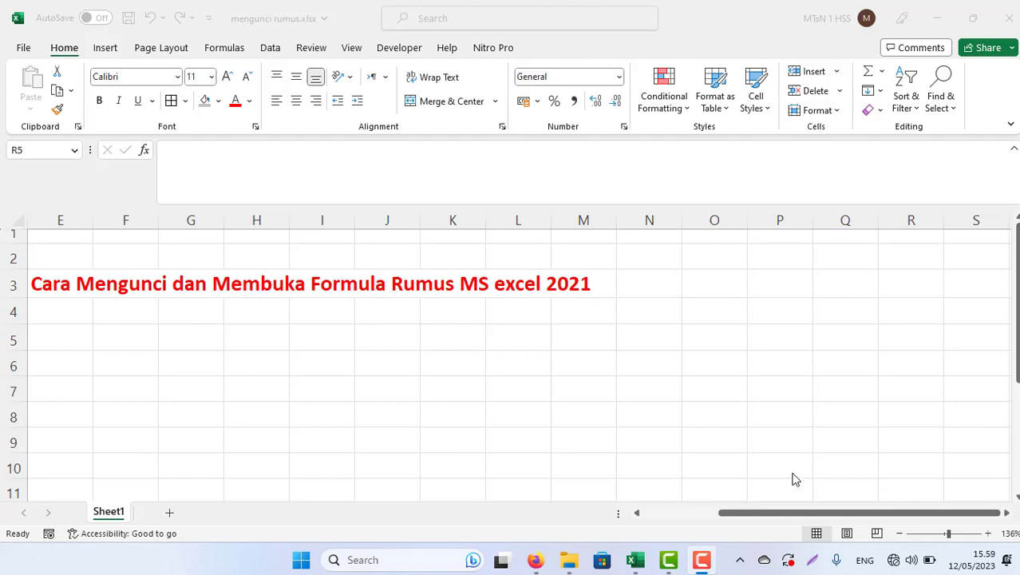
Bring the price table into view and inspect D6's formula =(B6*C2)+(C6*C3).
click(758, 513)
click(670, 514)
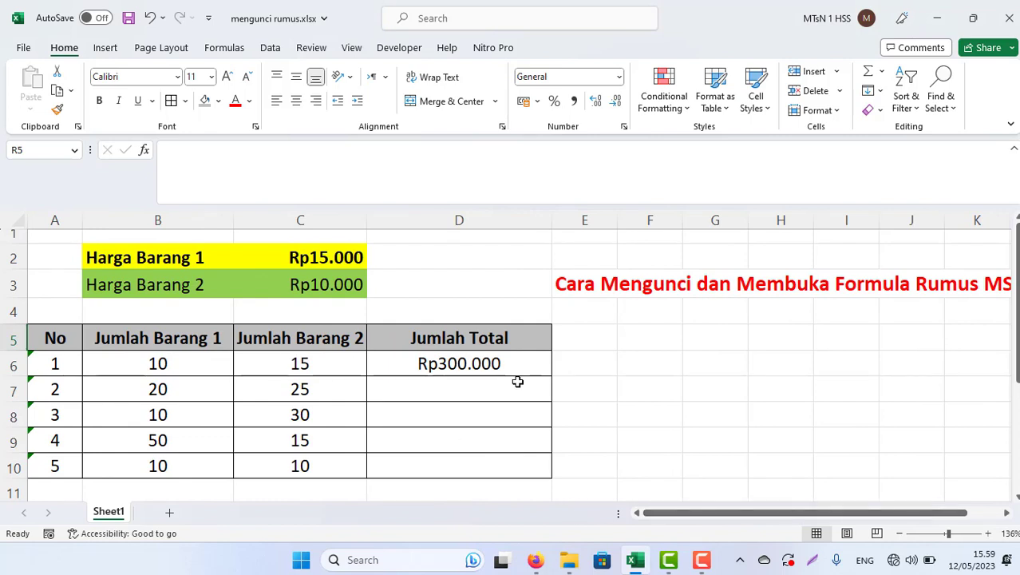
double_click(455, 363)
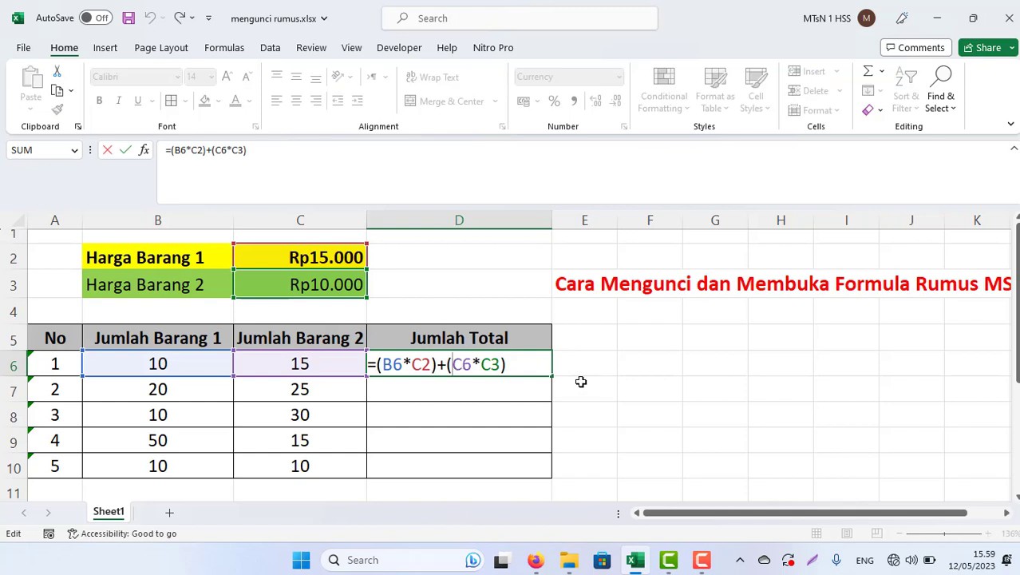
key(Escape)
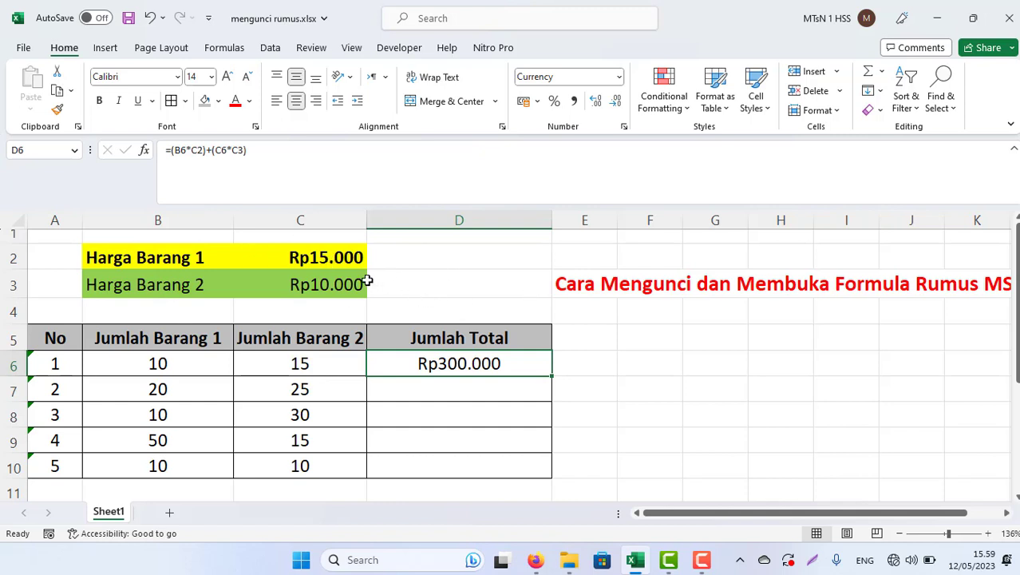
Check the Rp15.000 and Rp10.000 prices in C2 and C3, then return to D6.
click(302, 255)
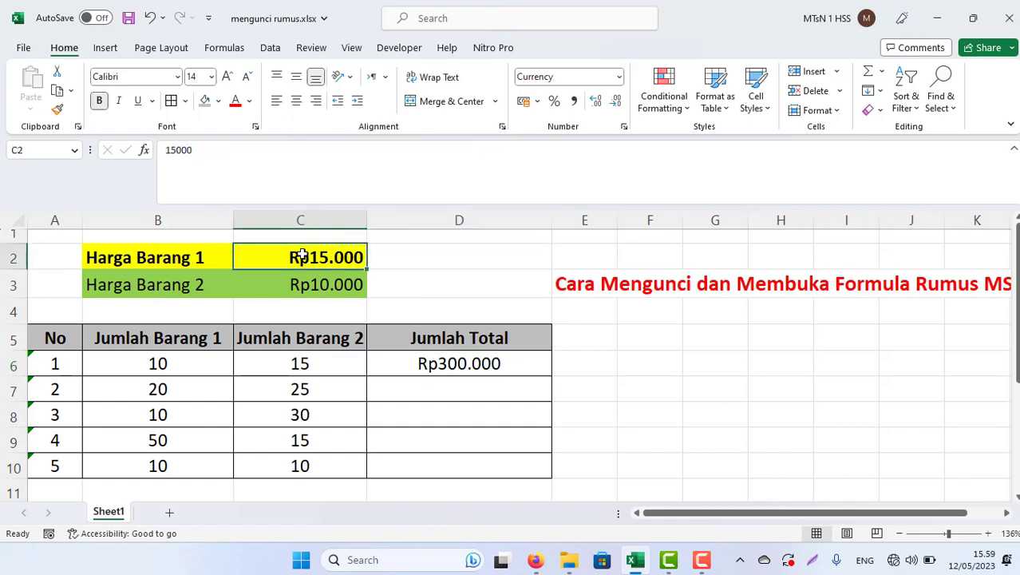
click(296, 286)
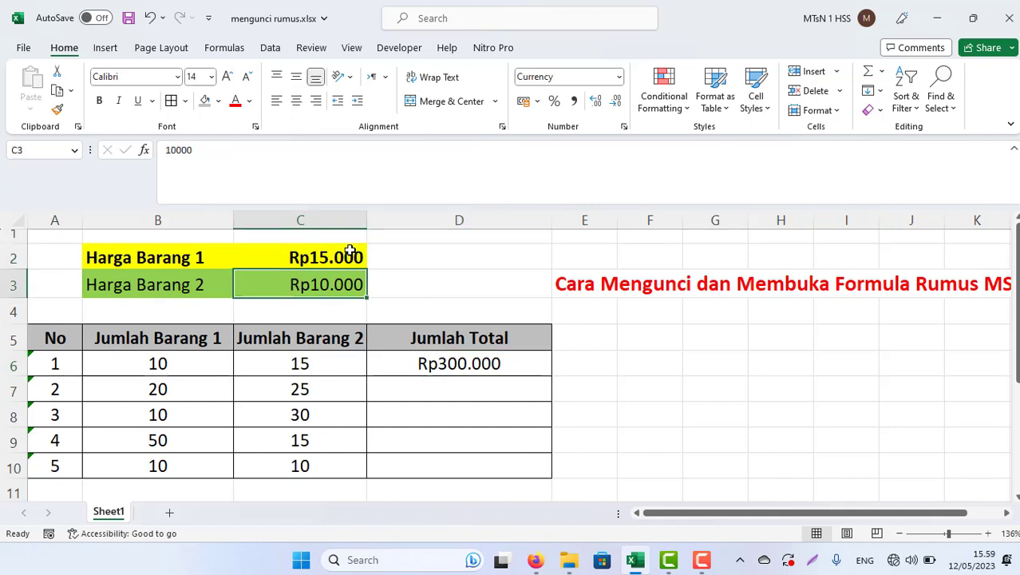
click(350, 252)
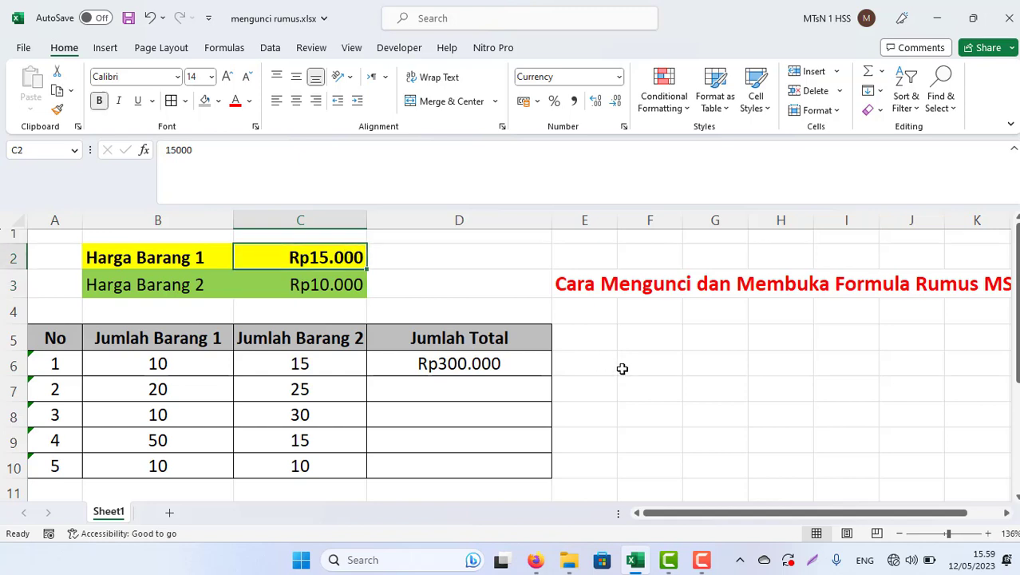
click(416, 364)
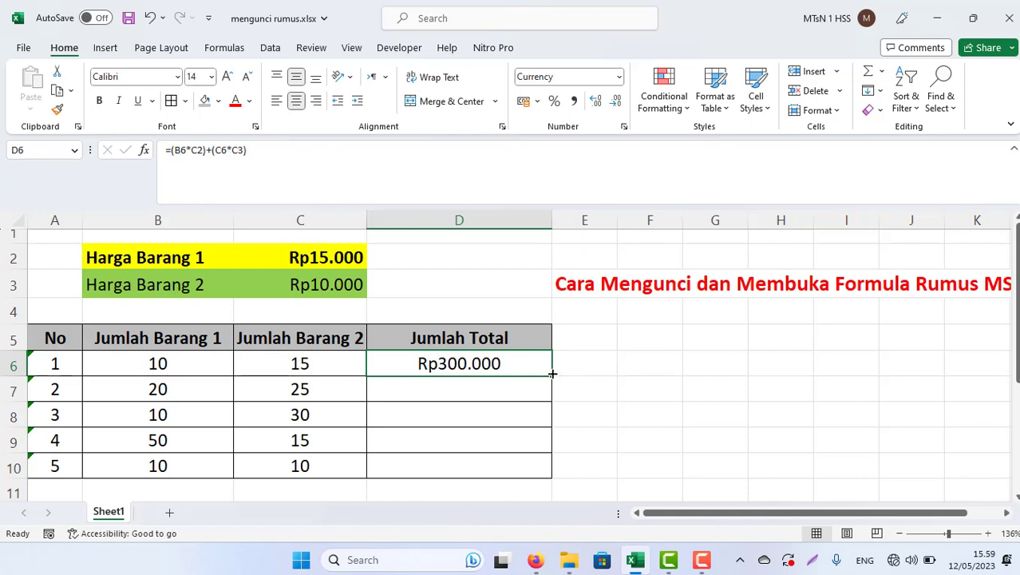
drag(552, 373, 550, 412)
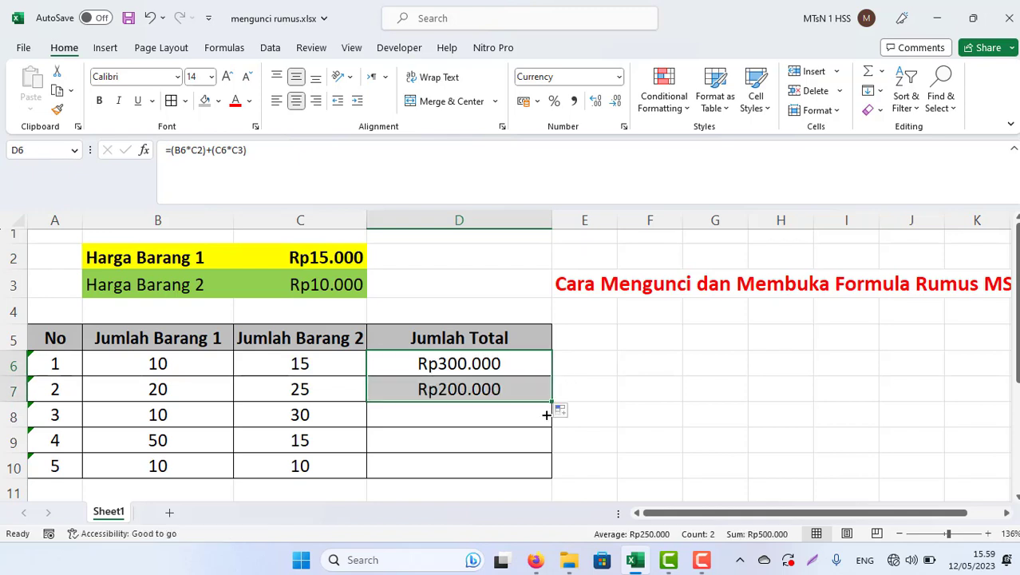
click(493, 391)
double_click(473, 390)
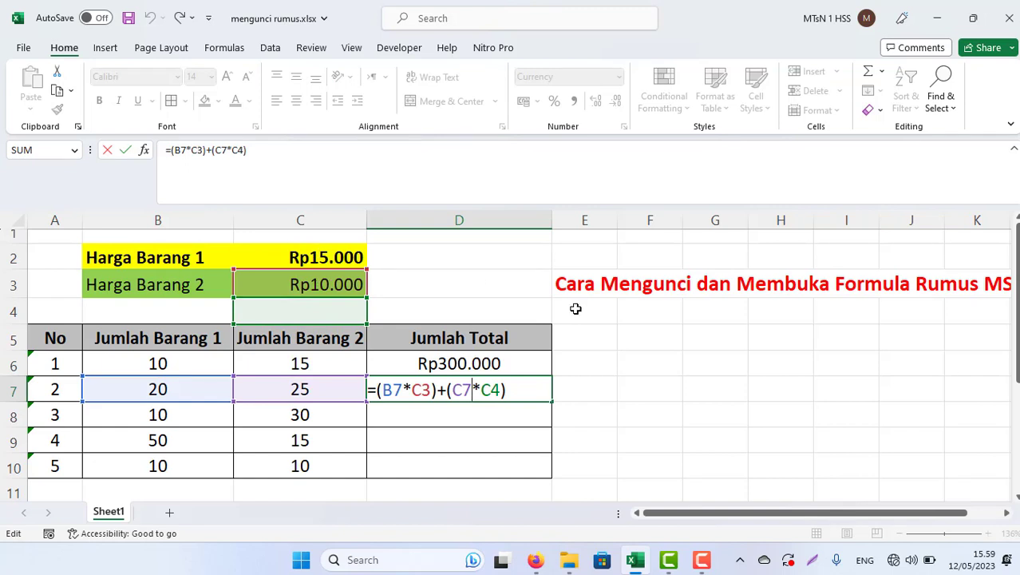
key(ctrl+Return)
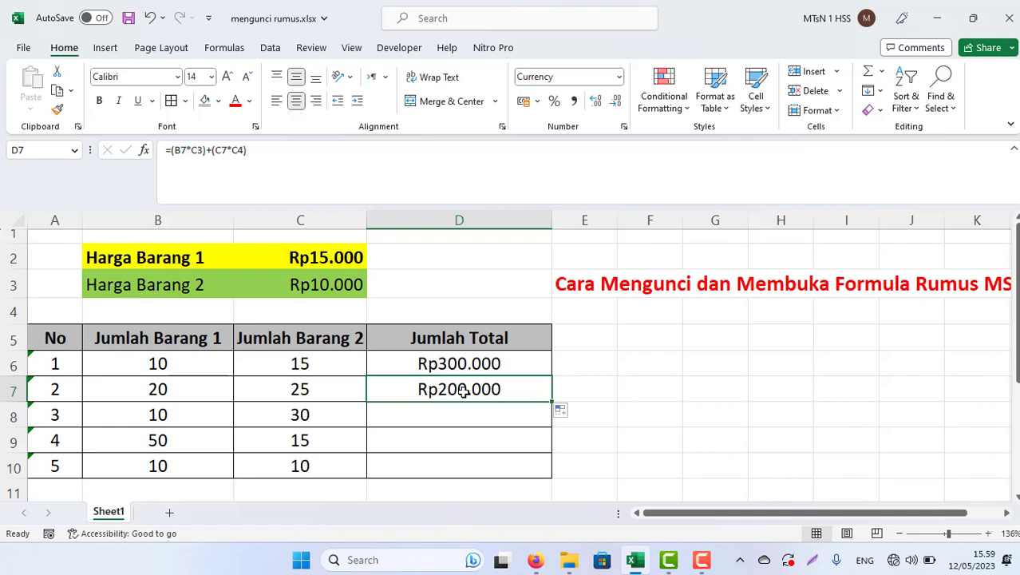
key(Delete)
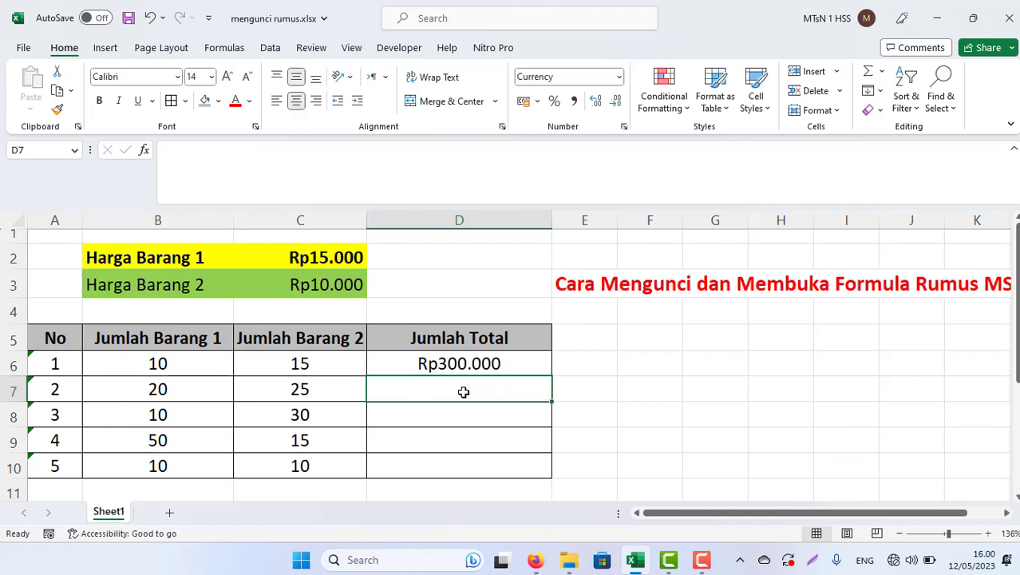
click(456, 364)
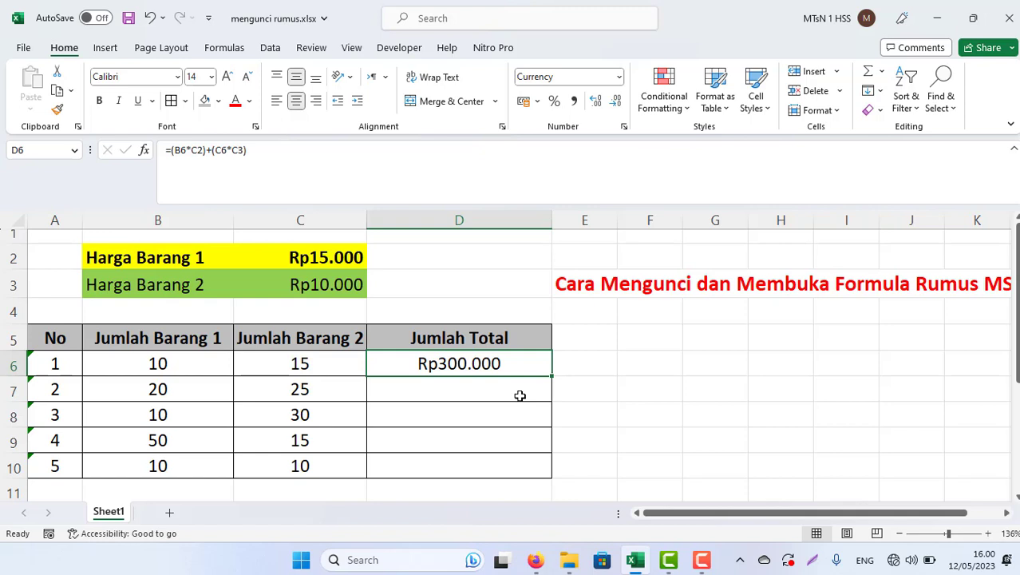
Enter the note 'Tekan F4' in cell G6 beside the table.
click(603, 362)
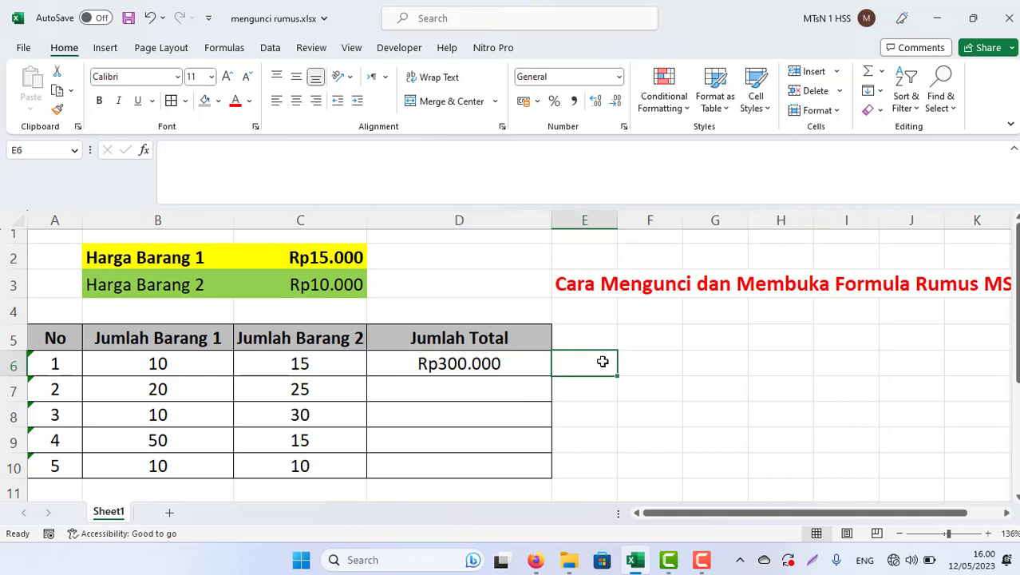
key(Right)
key(Right)
key(Right)
key(Right)
key(Right)
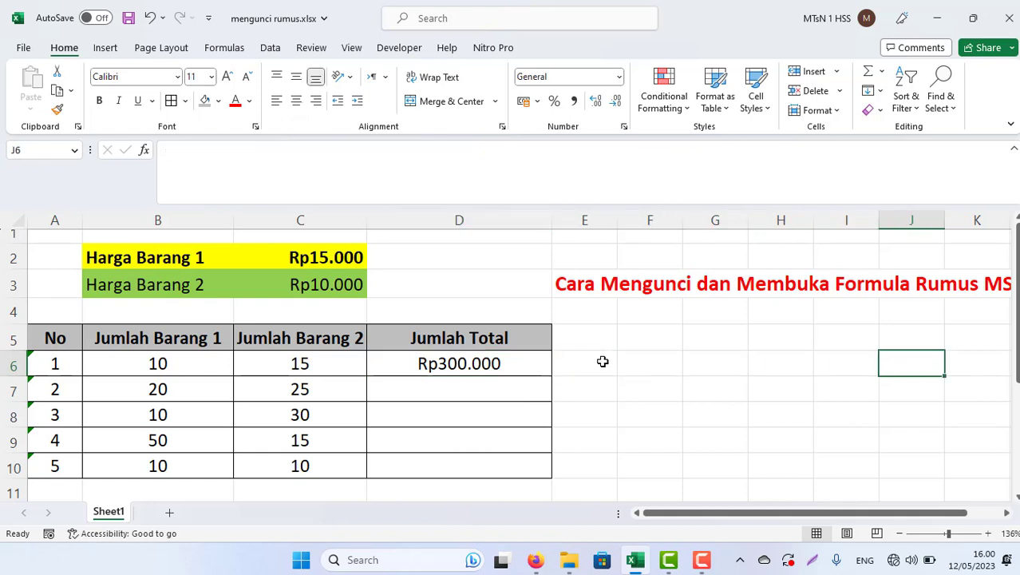
key(Right)
key(Right)
key(Left)
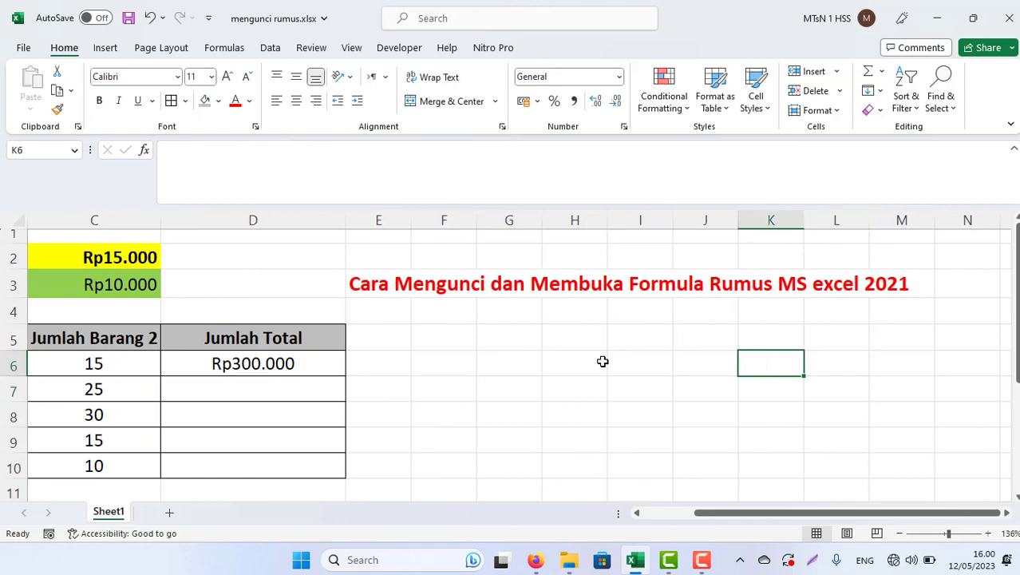
key(Left)
key(Left)
key(Left)
key(Left)
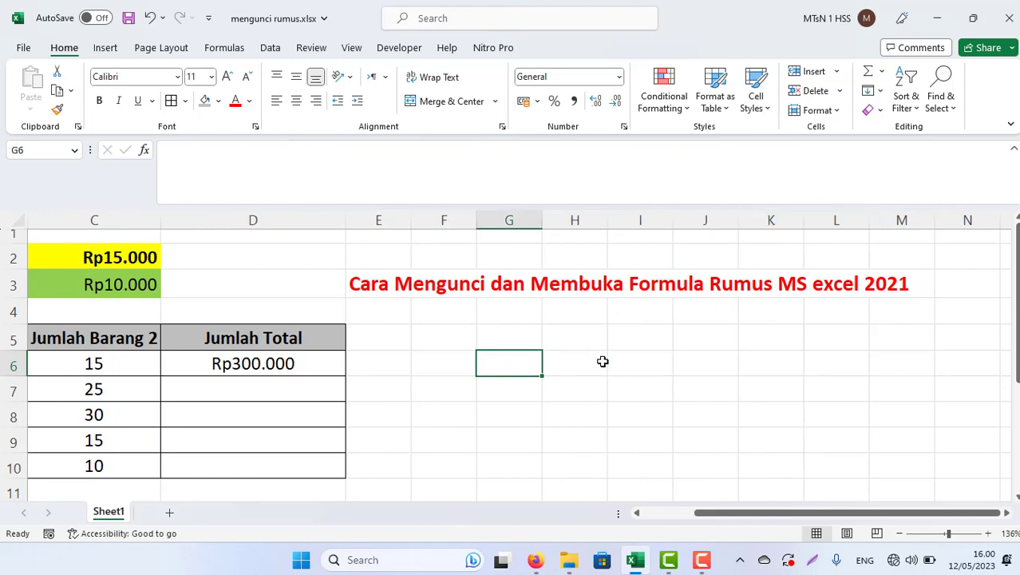
text(Tek)
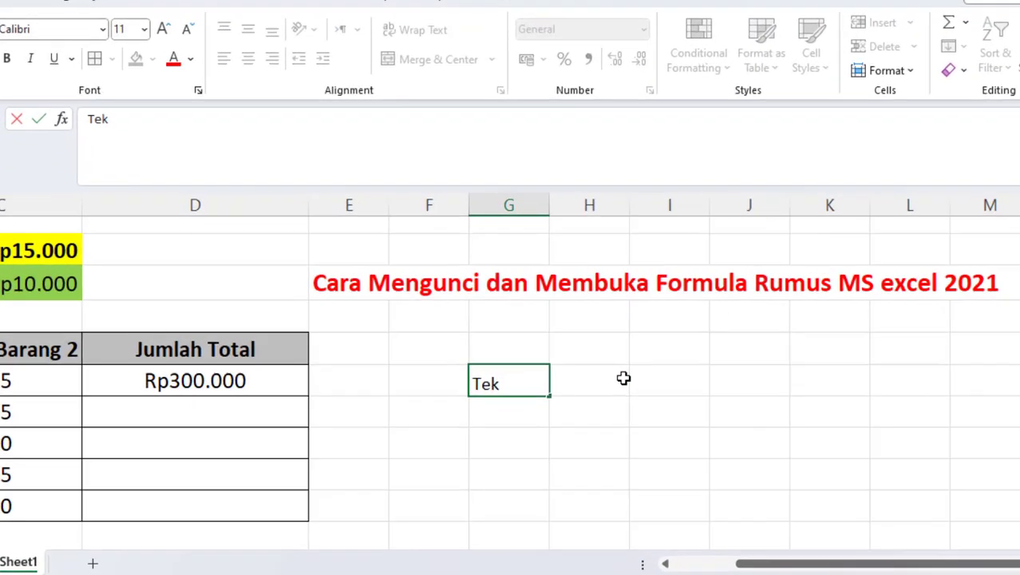
text(an F)
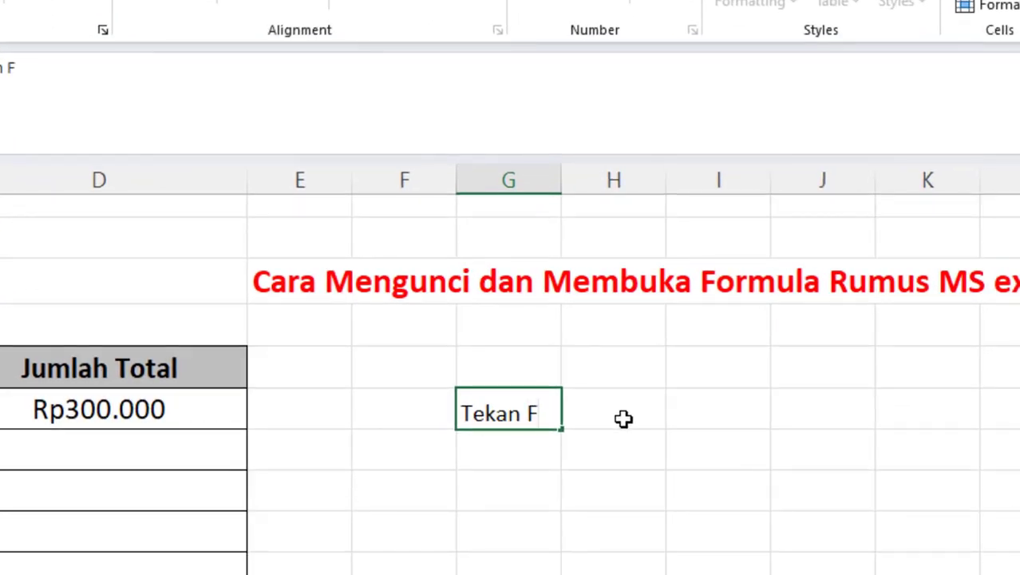
text(4)
click(519, 479)
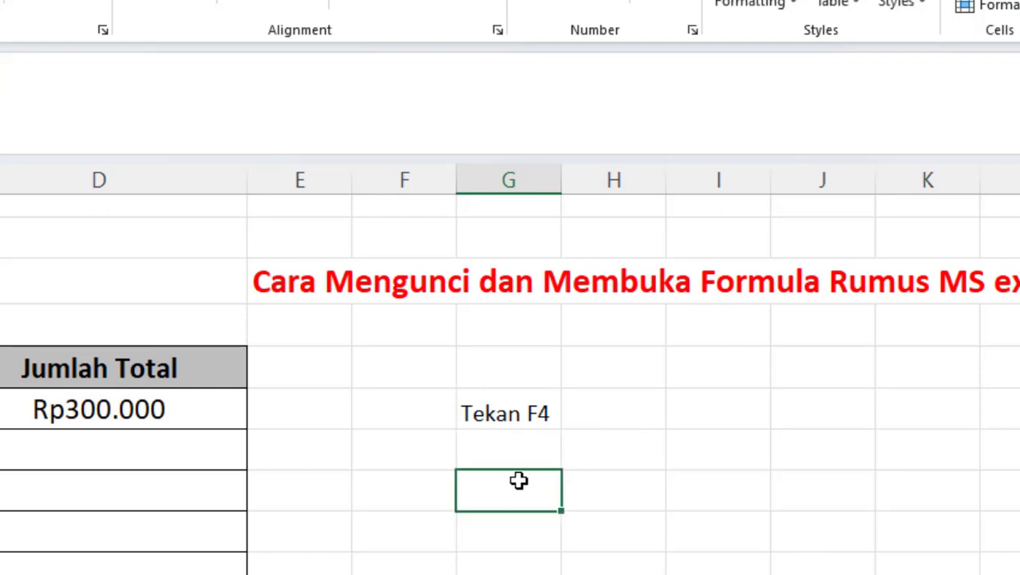
Extend the G6 note to read 'Tekan F4 + Fn'.
click(497, 412)
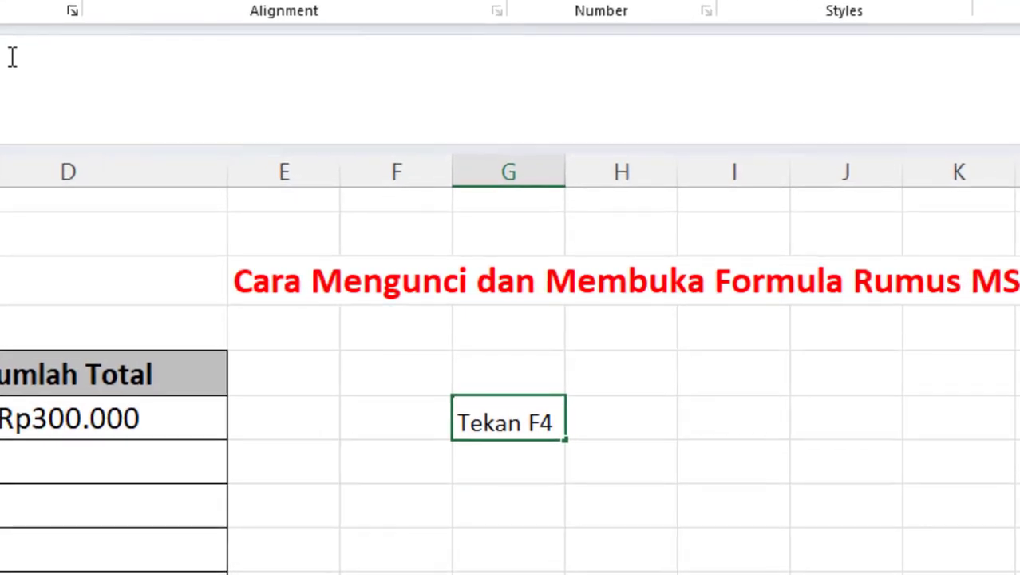
text(+)
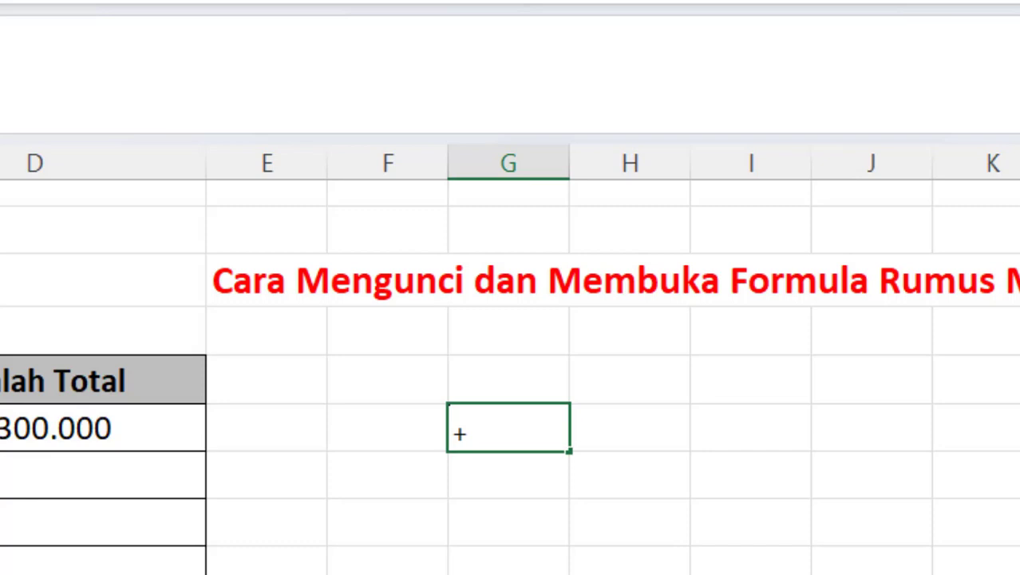
text( Fn)
key(Return)
Select the block of cells F5:H6 around the note.
click(509, 428)
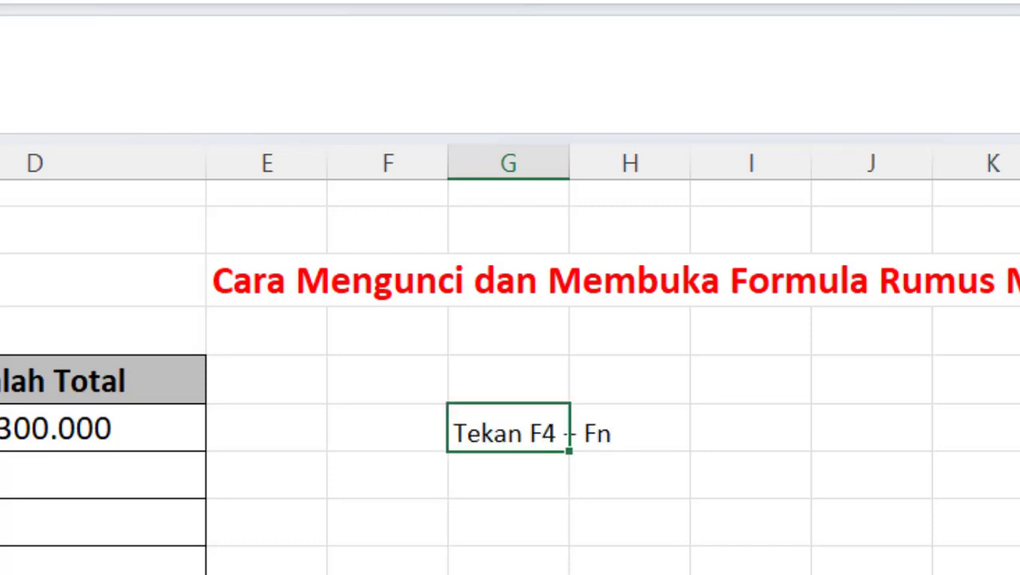
key(shift+Right)
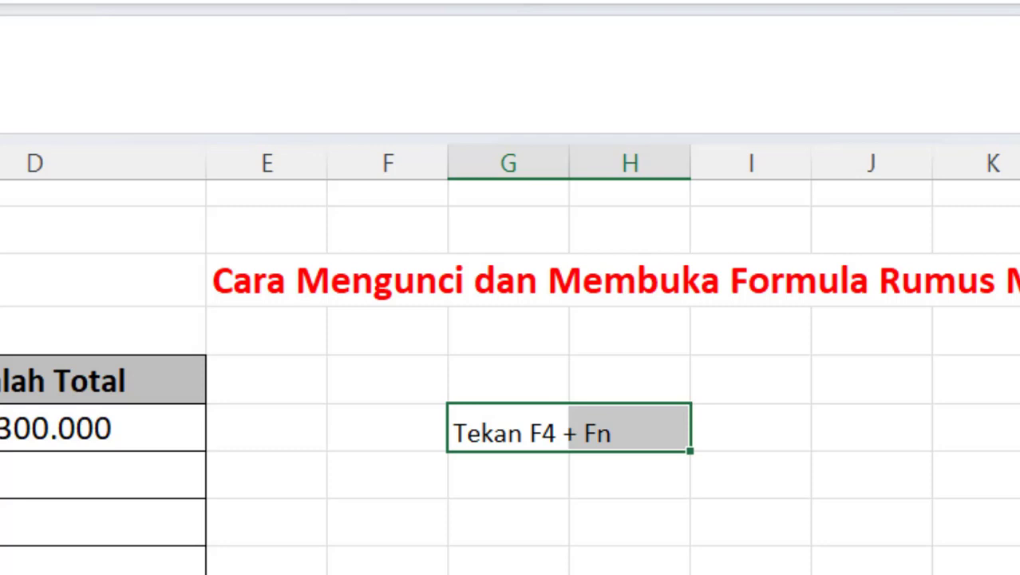
key(Up)
key(Up)
key(Up)
key(Right)
key(Right)
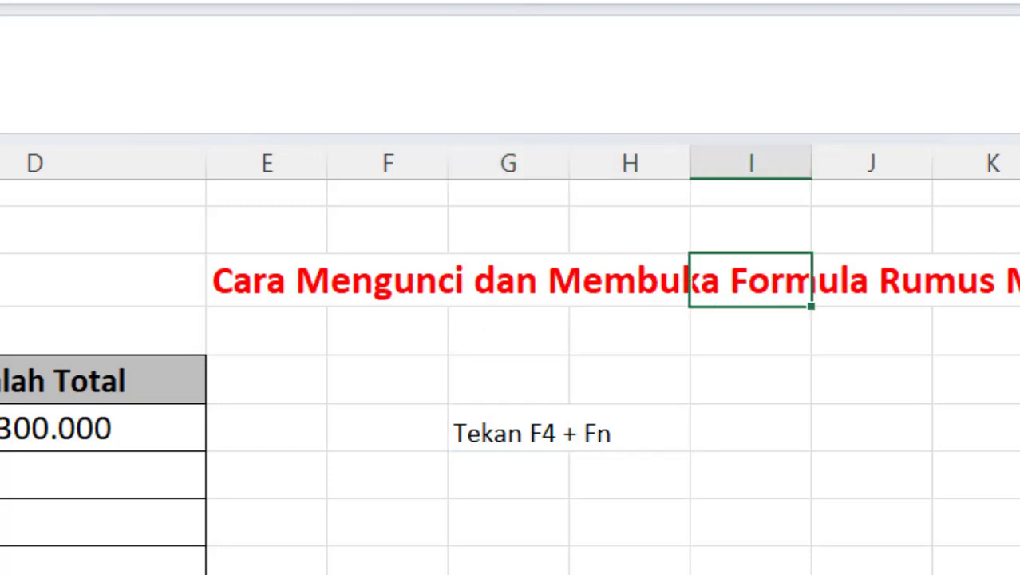
key(Right)
key(Left)
key(Left)
key(Down)
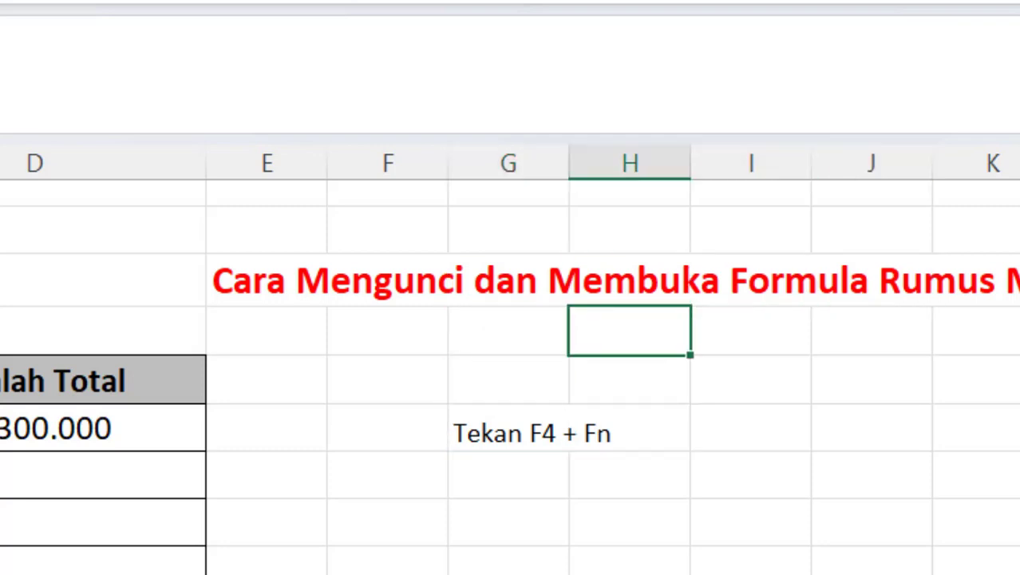
key(Down)
key(Down)
key(Down)
key(Left)
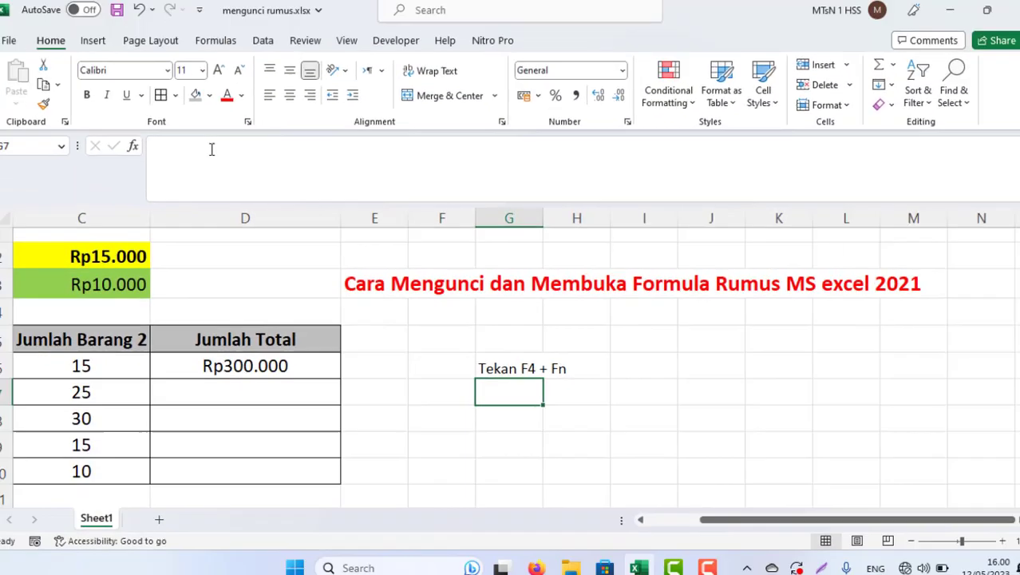
key(Up)
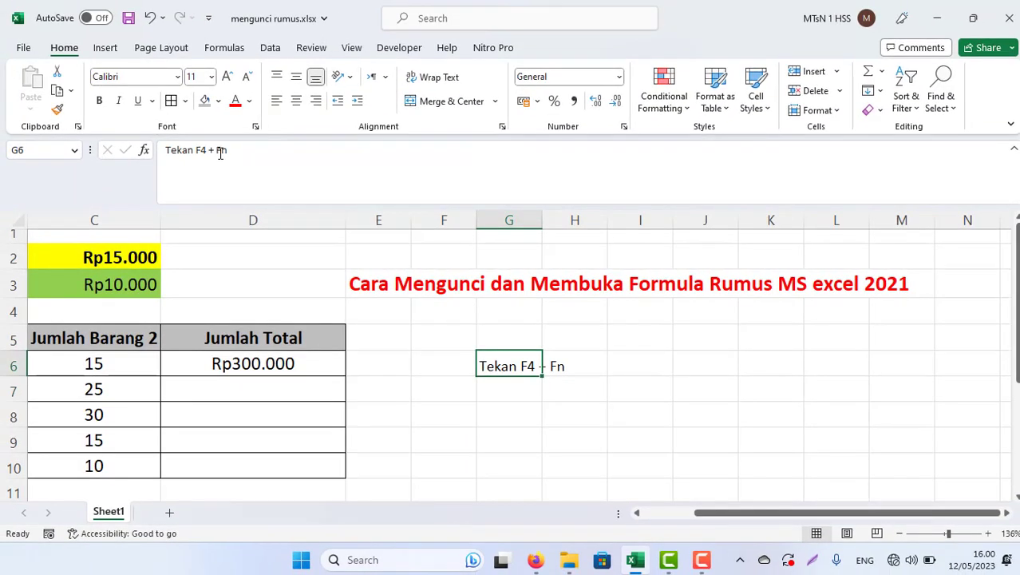
key(Right)
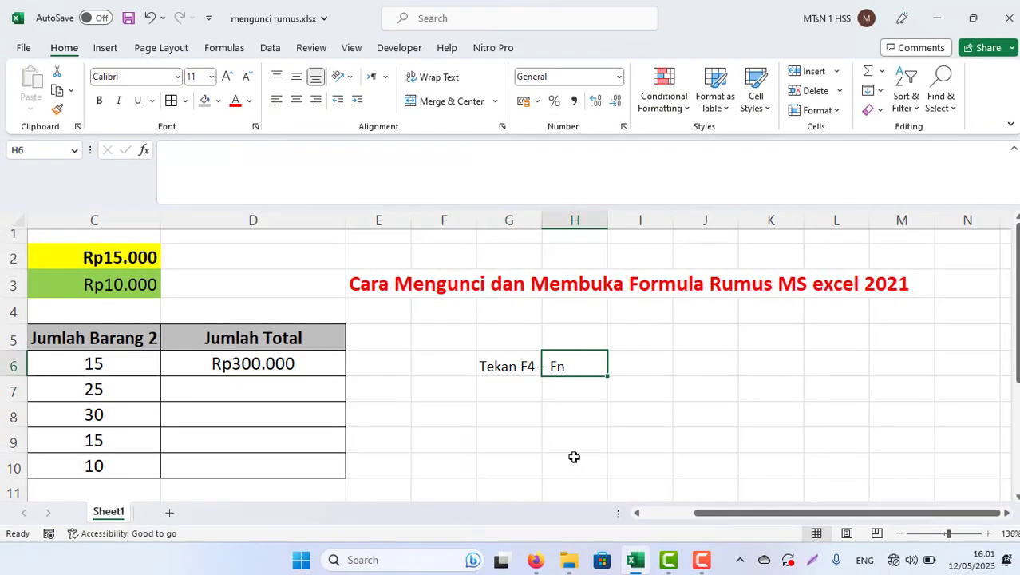
drag(462, 347, 553, 370)
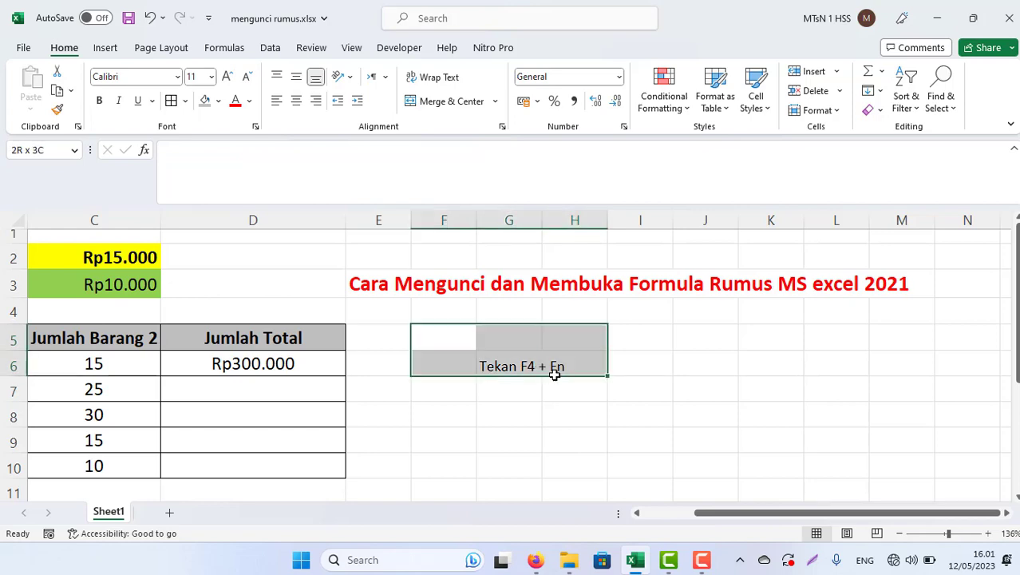
Use F4 on C2 and C3 in D6, making it =(B6*$C$2)+(C6*$C$3).
double_click(249, 361)
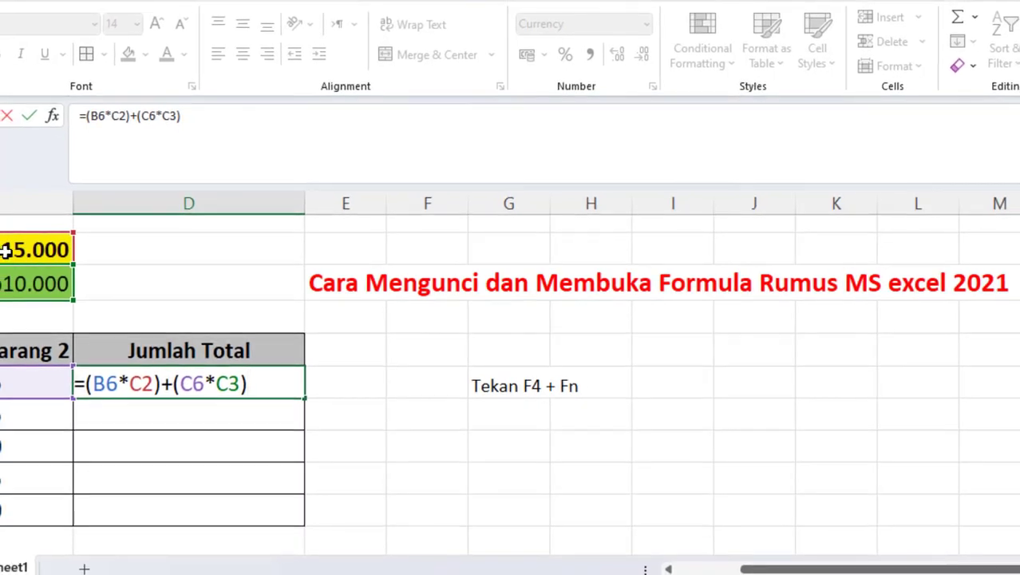
click(156, 384)
key(F4)
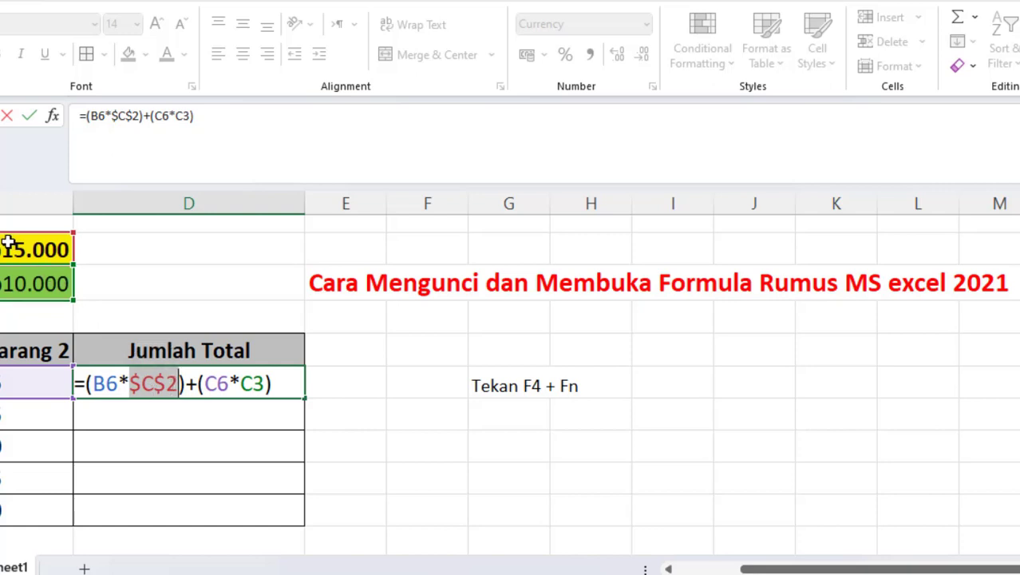
click(230, 382)
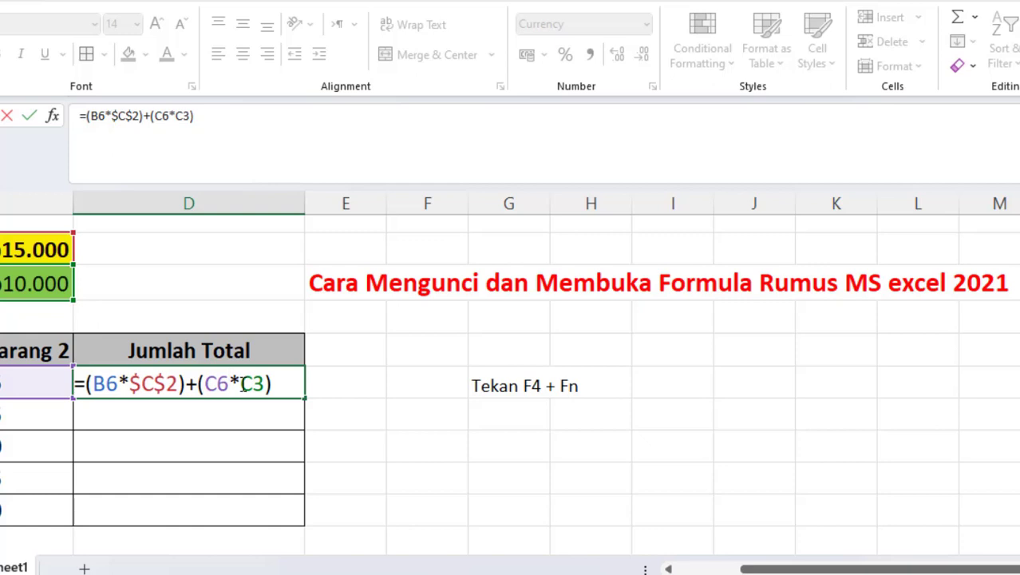
click(264, 383)
key(F4)
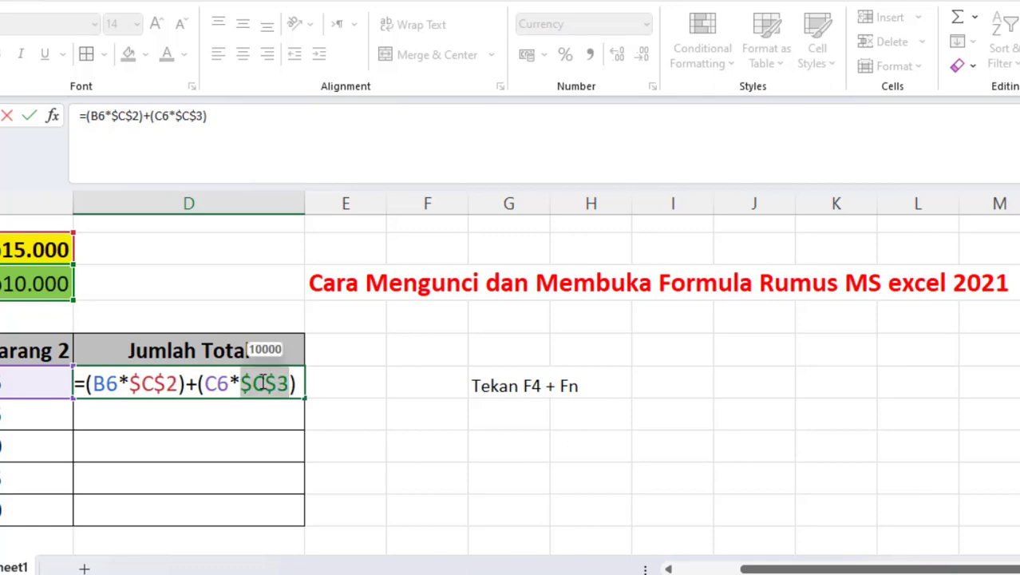
key(Return)
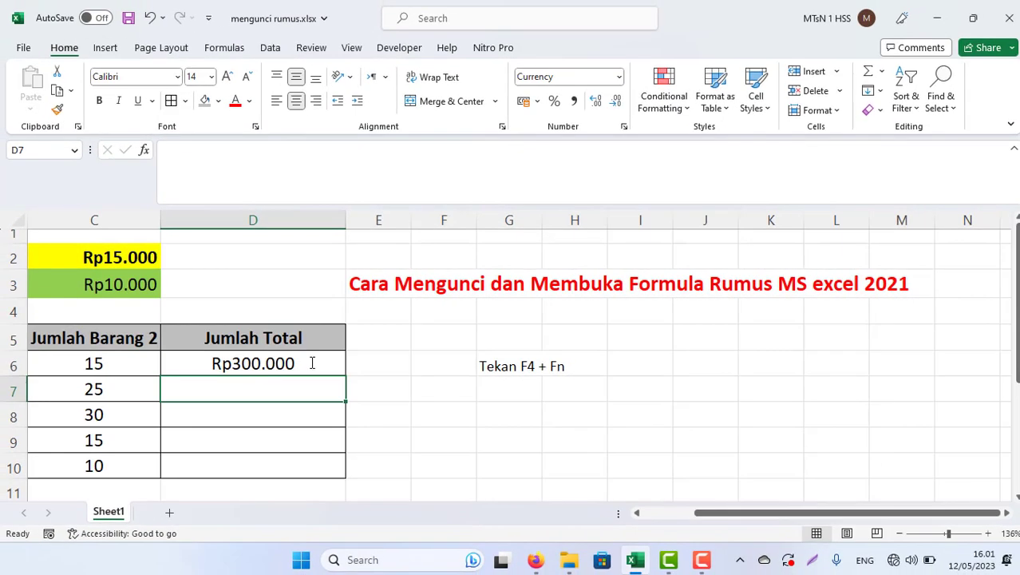
Fill D6's locked formula down to D10 and inspect D7's formula.
click(312, 363)
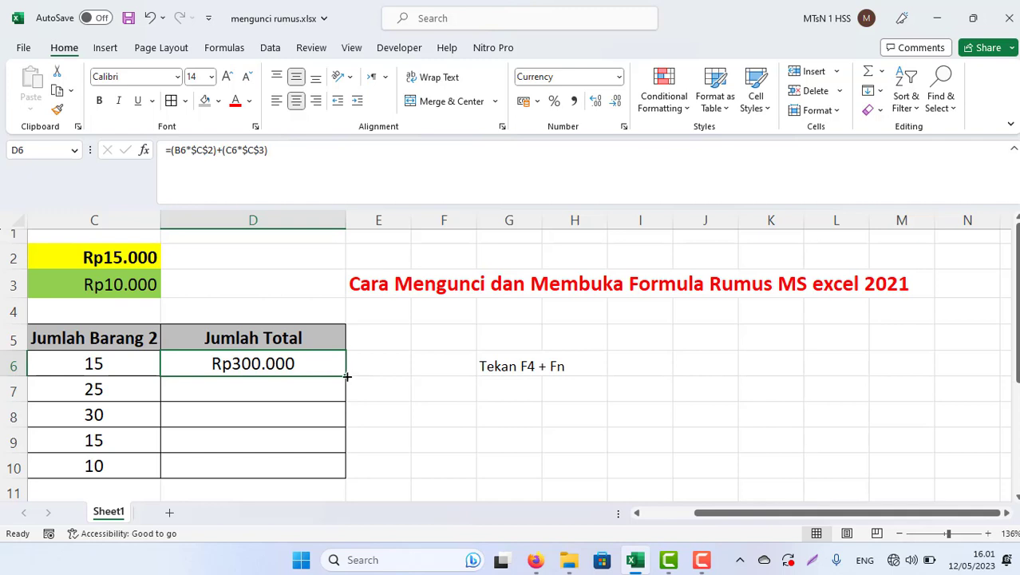
drag(349, 377, 345, 482)
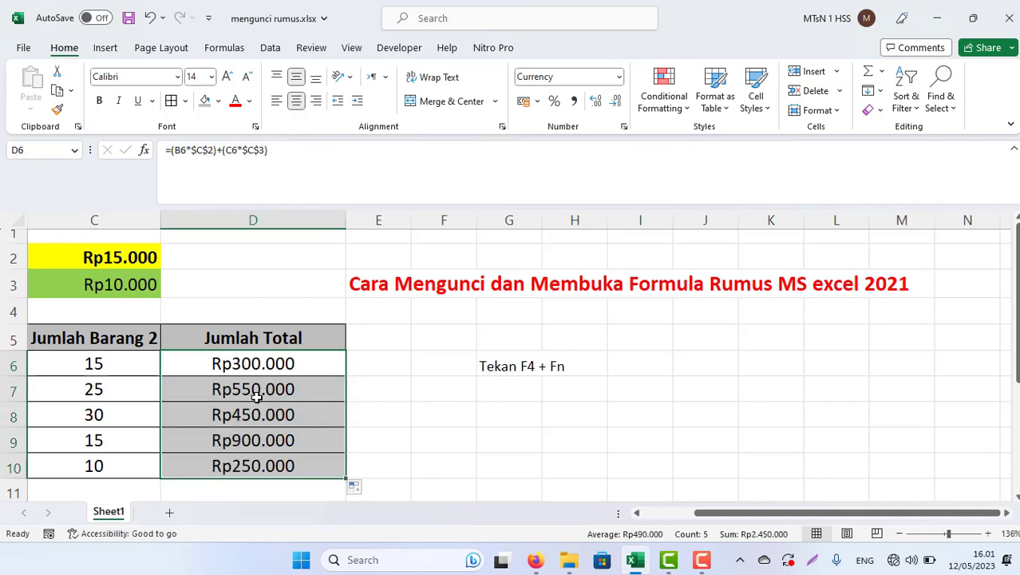
key(Down)
key(F2)
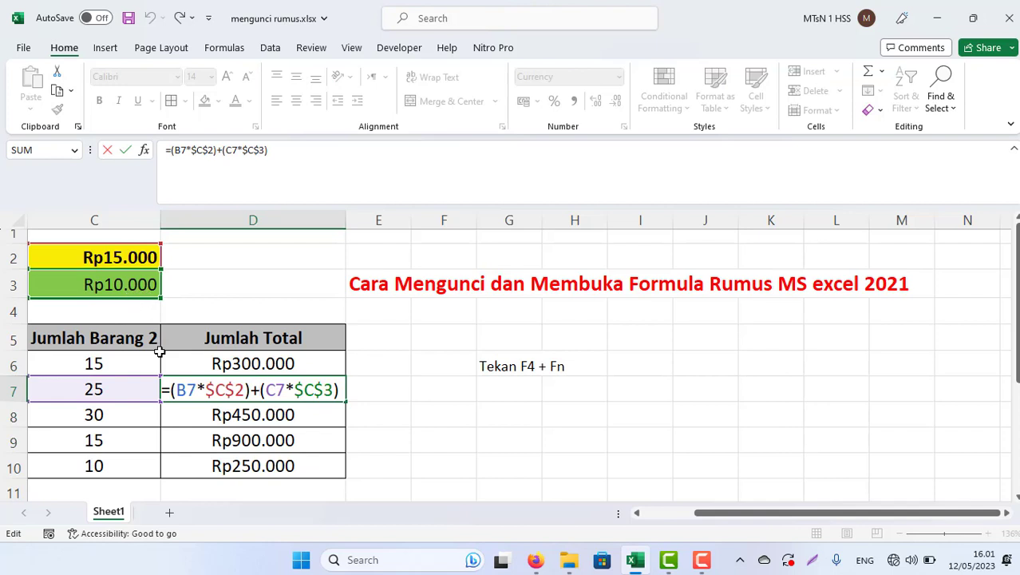
click(248, 414)
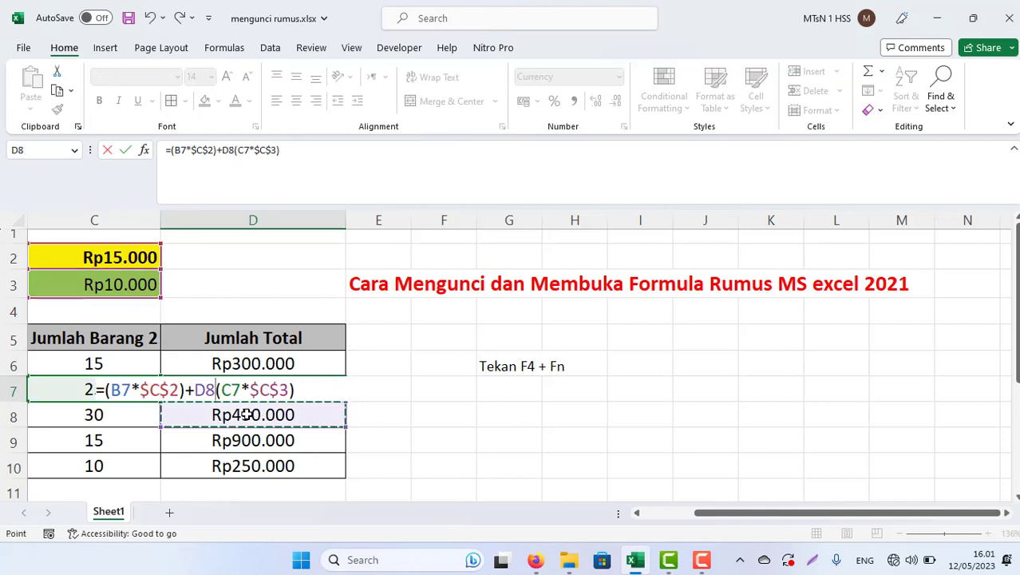
key(Escape)
Inspect the copied locked formulas in D8 and D9 without changing them.
double_click(247, 414)
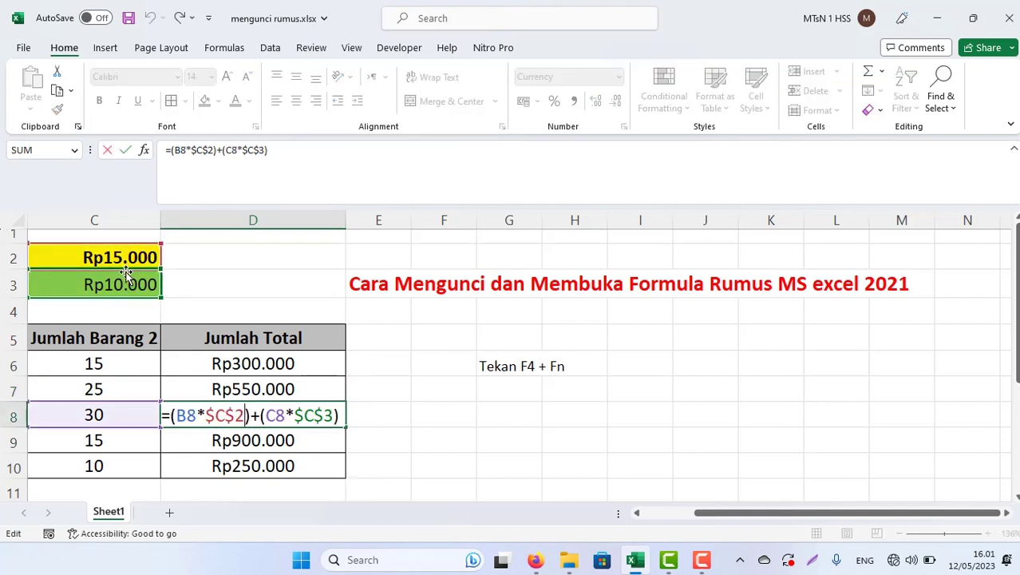
key(Escape)
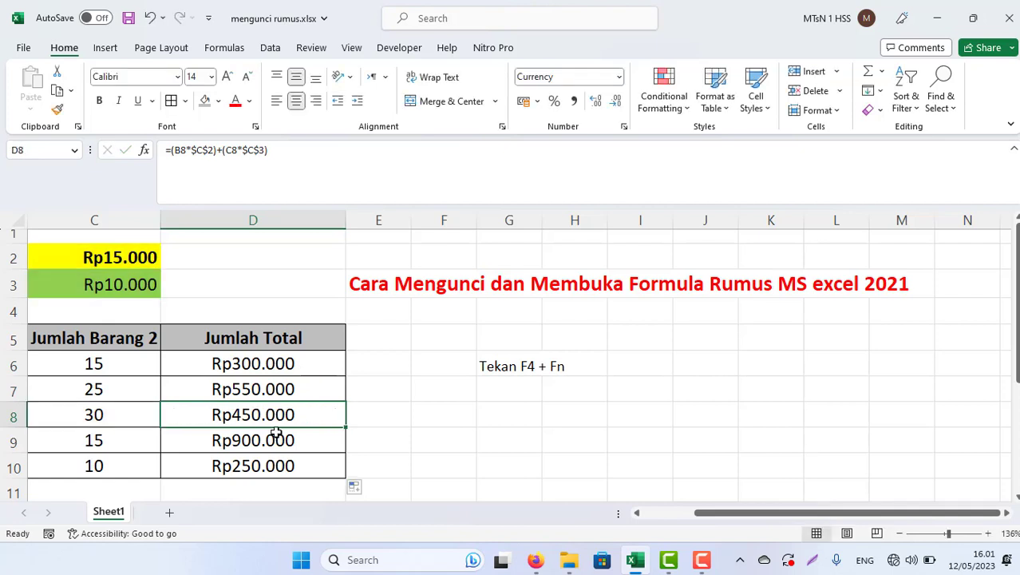
double_click(251, 440)
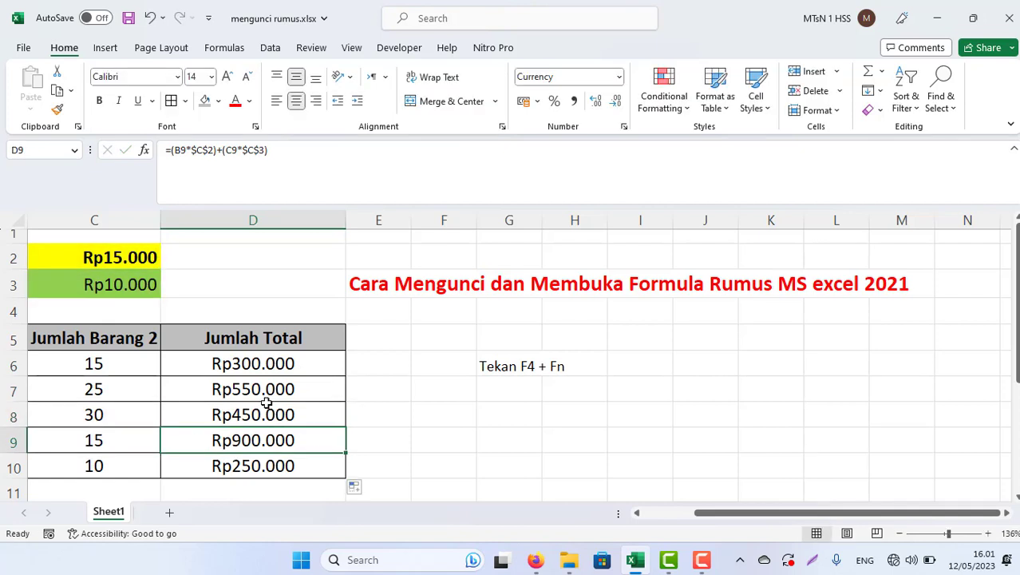
key(Up)
key(Down)
key(Down)
key(Down)
key(Left)
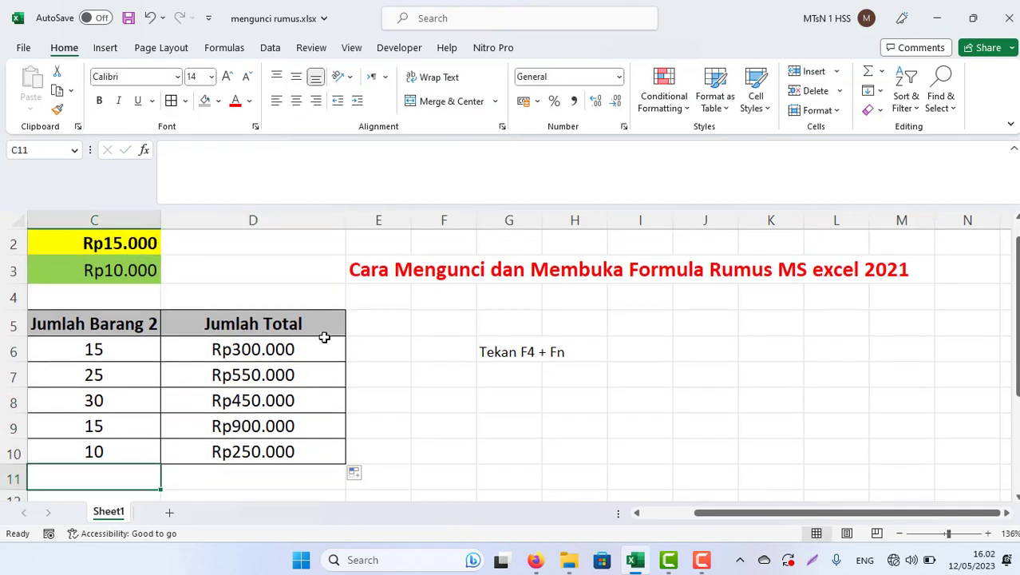
Cycle F4 on $C$2 and $C$3 in D6 until both are relative C2 and C3.
double_click(246, 349)
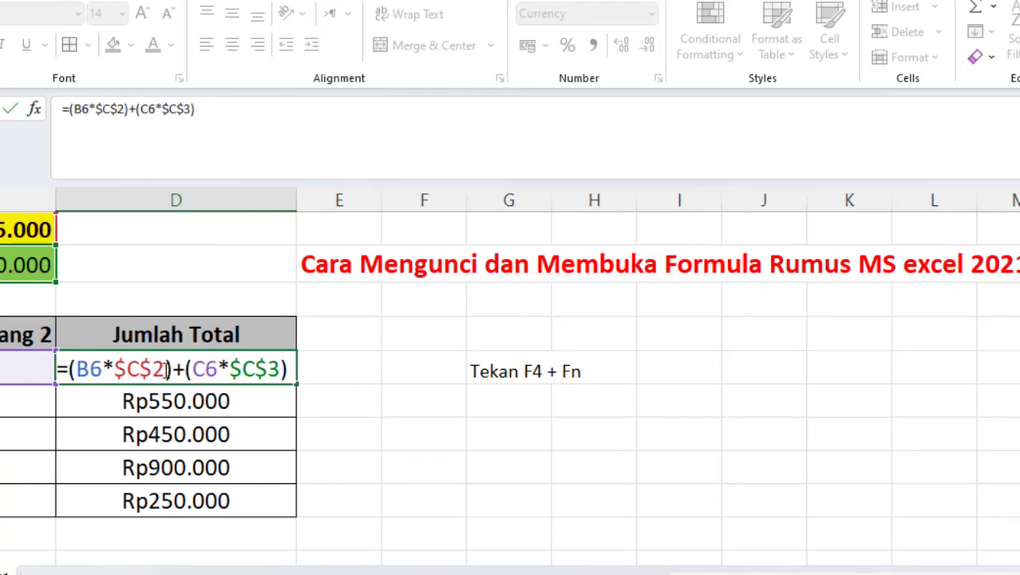
key(F4)
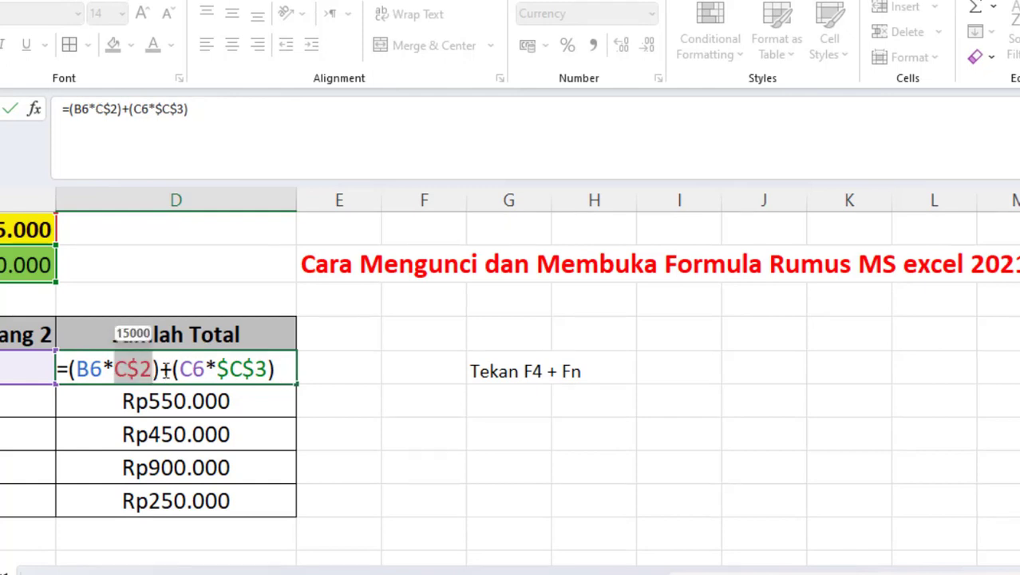
key(F4)
key(F4)
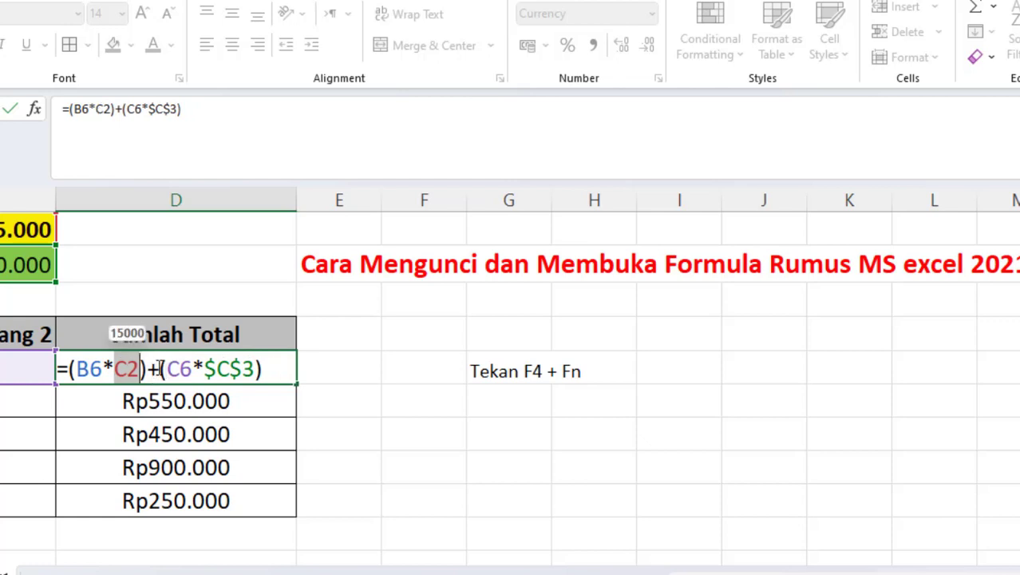
click(137, 368)
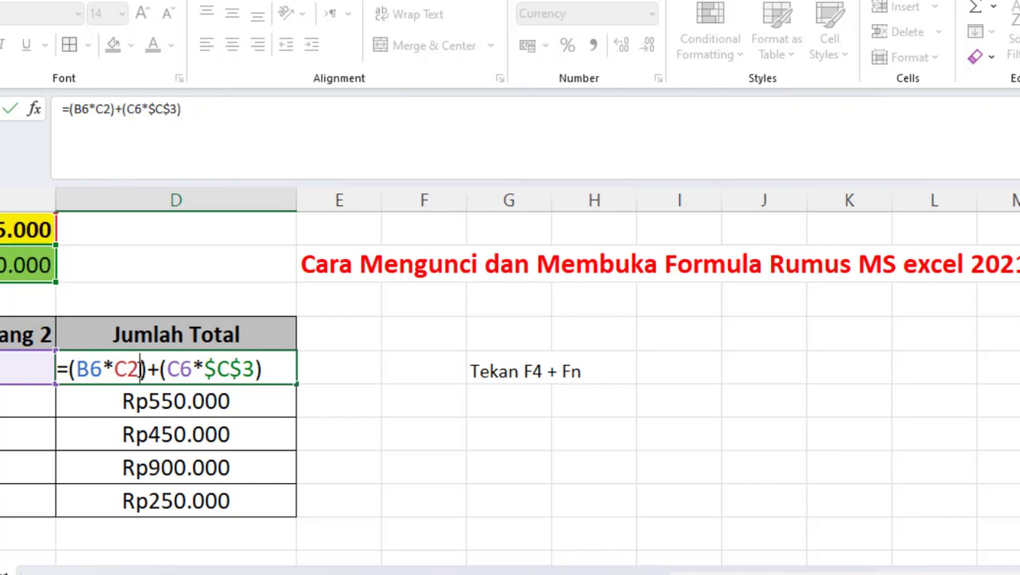
click(255, 368)
key(F4)
key(F4)
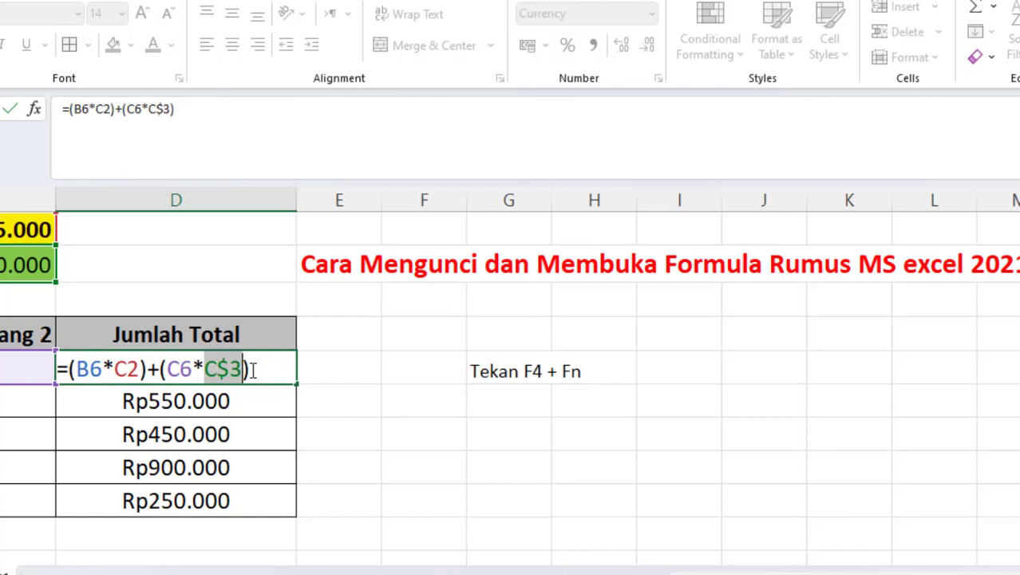
key(F4)
key(Return)
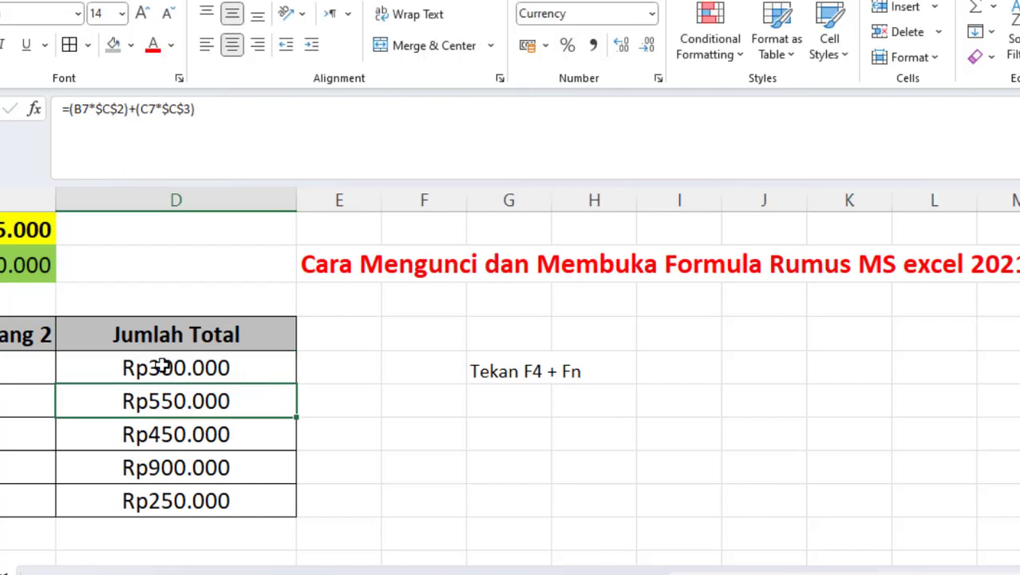
Fill the unlocked D6 formula to D8, giving Rp200.000 and #VALUE! from =(B8*C4)+(C8*C5).
click(183, 368)
drag(300, 386, 292, 448)
click(164, 372)
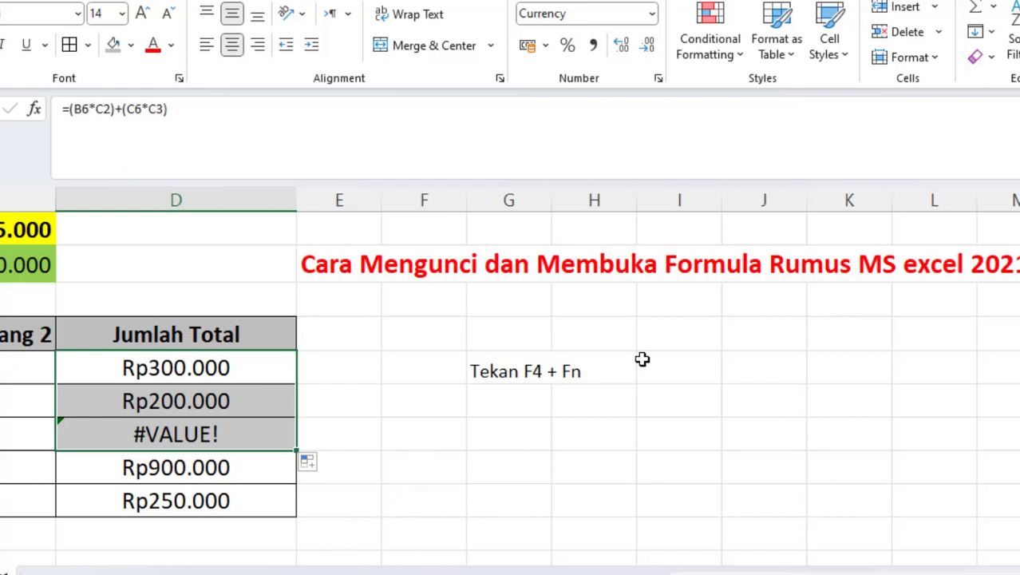
click(324, 271)
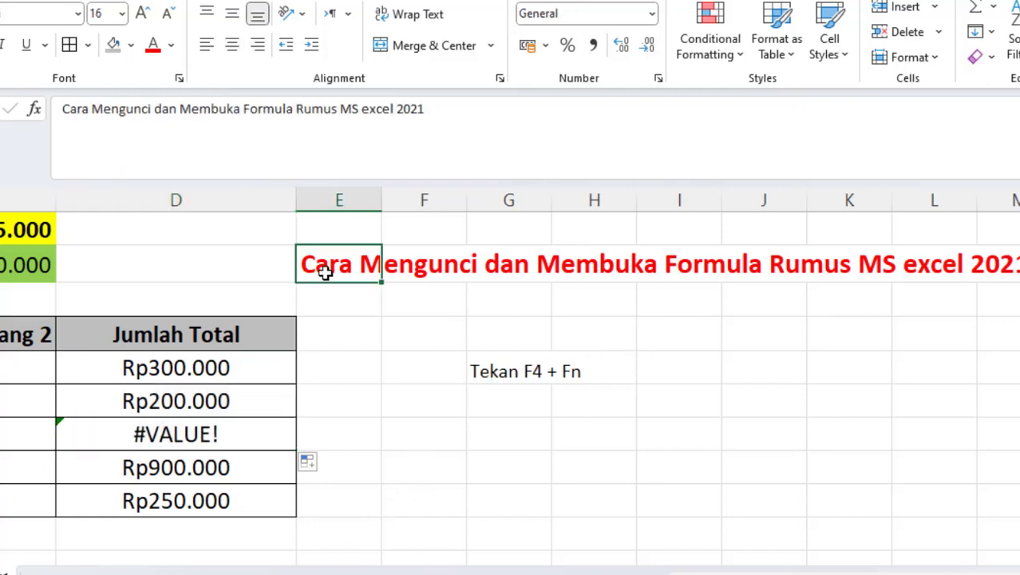
Undo the fill and unlocking so D7:D8 show Rp550.000 and Rp450.000 again.
click(189, 431)
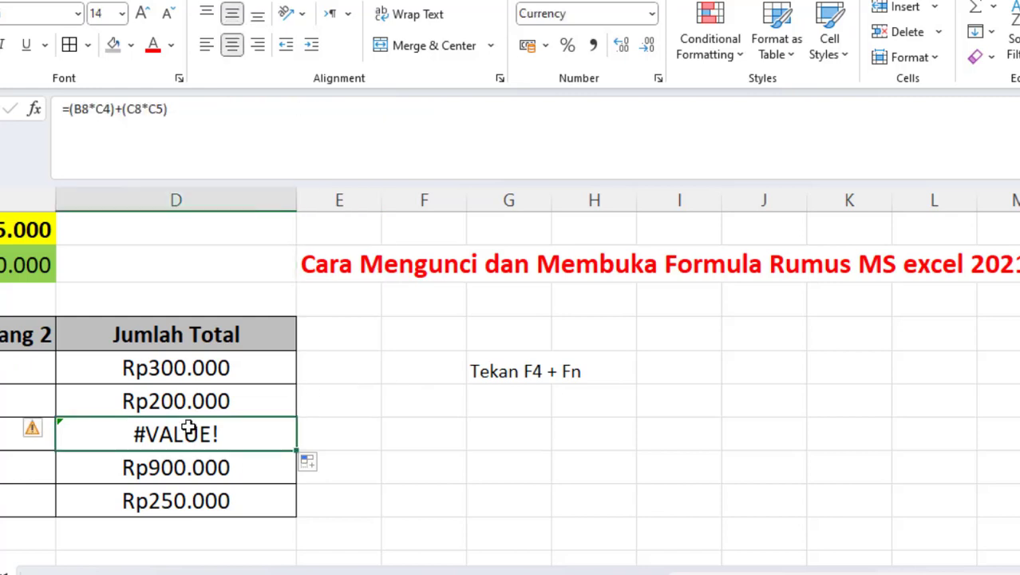
key(shift+Down)
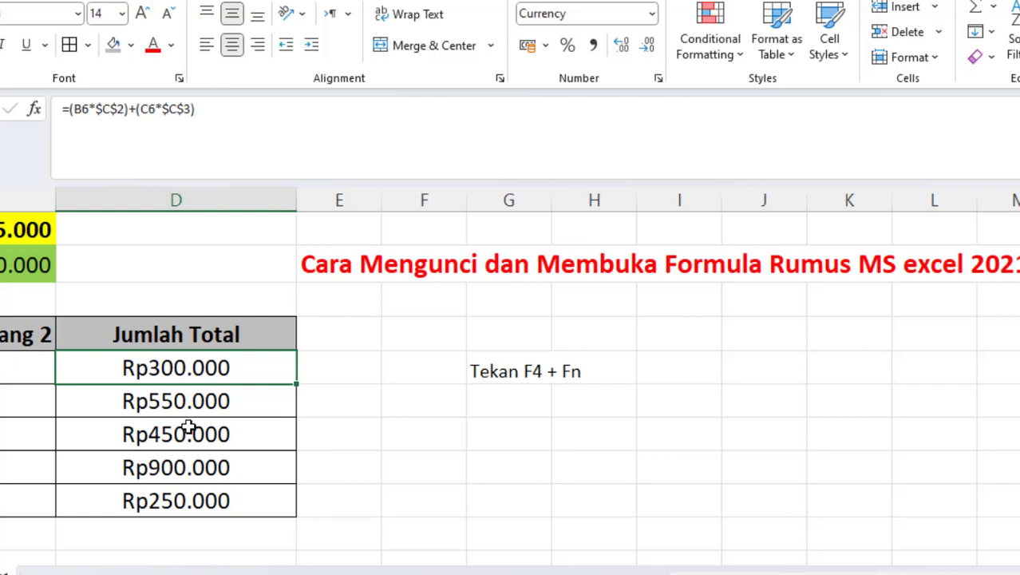
key(Left)
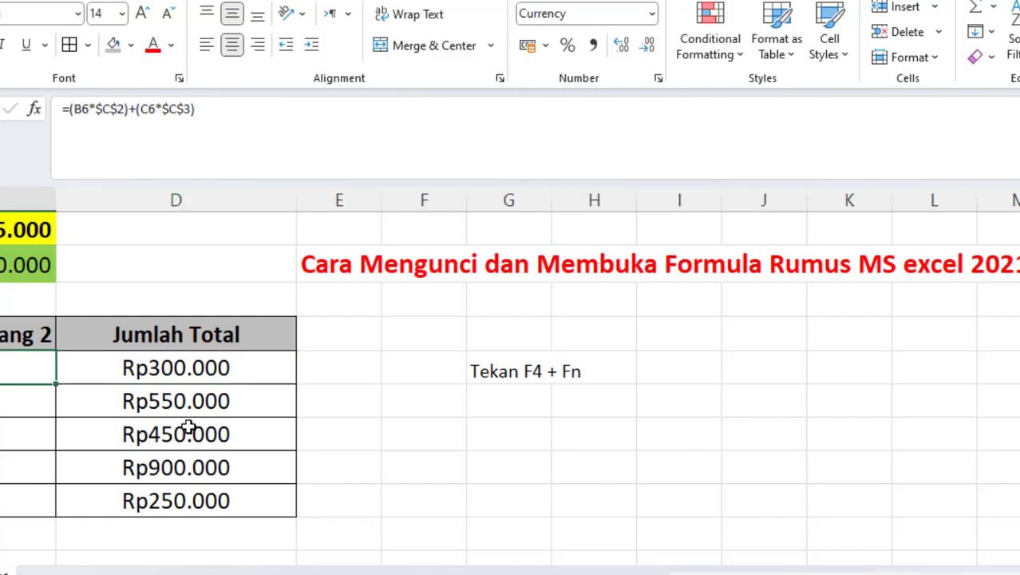